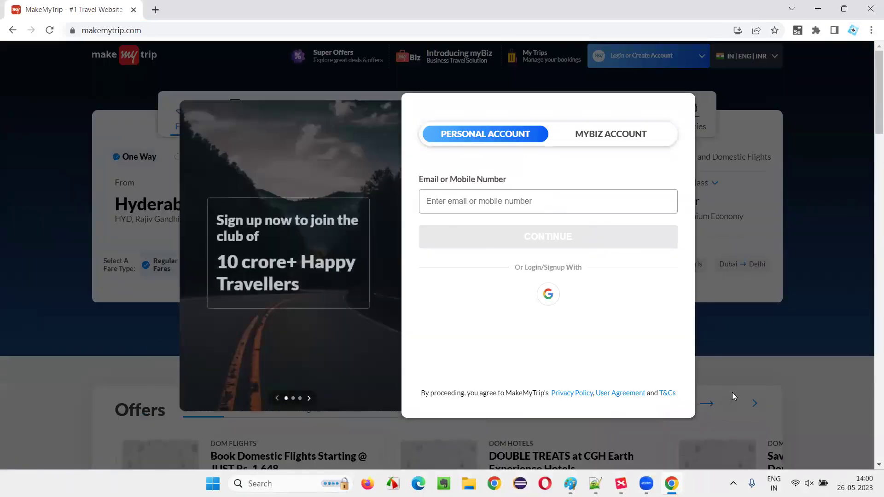
# Dismiss the login pop-up on the home page and choose Hyderabad, India as the departure city
pyautogui.click(811, 177)
pyautogui.scroll(-5, 339, 310)
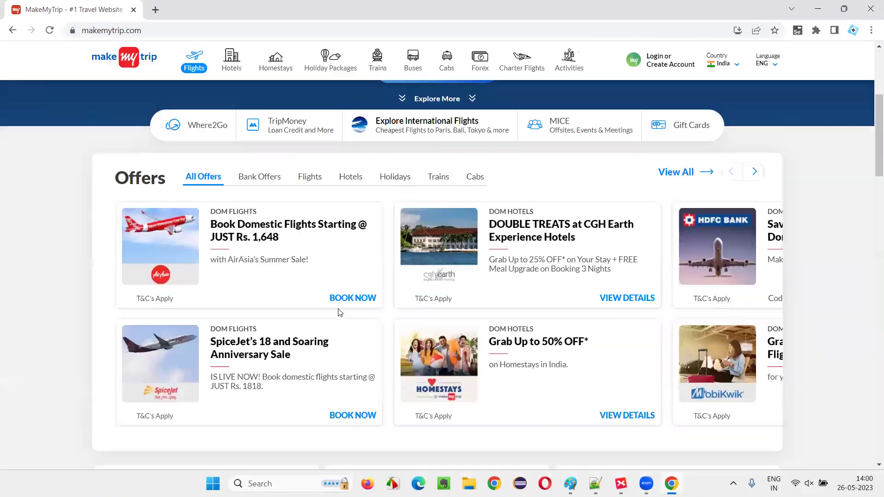
pyautogui.scroll(5, 290, 212)
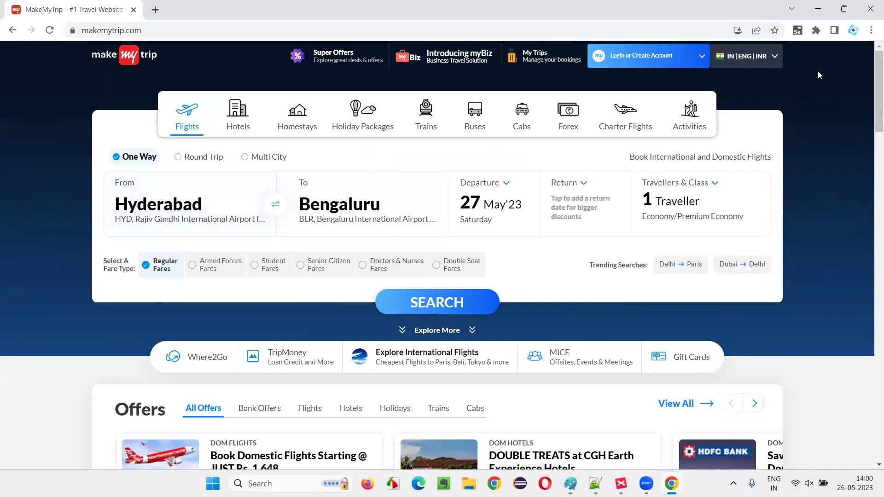
pyautogui.click(153, 207)
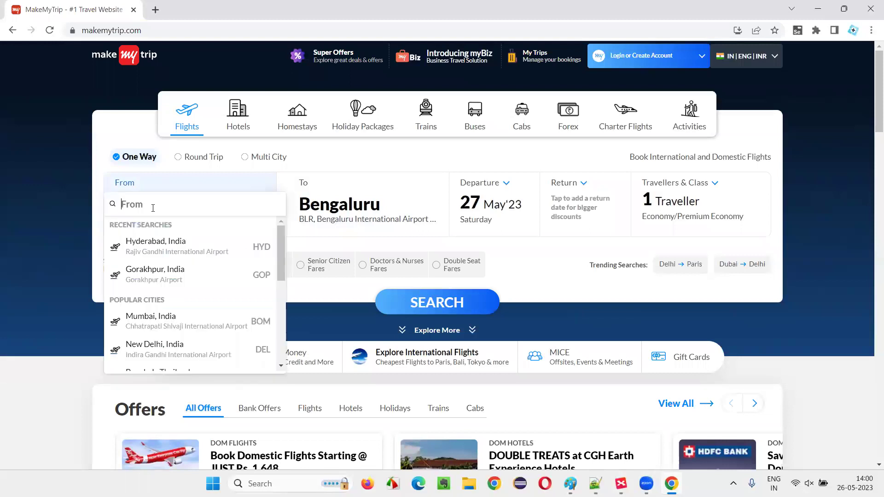
pyautogui.click(156, 244)
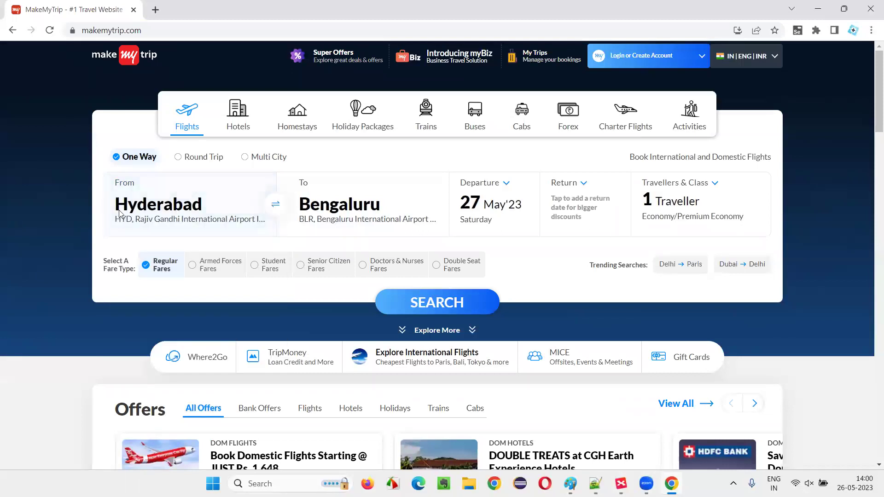
pyautogui.click(149, 207)
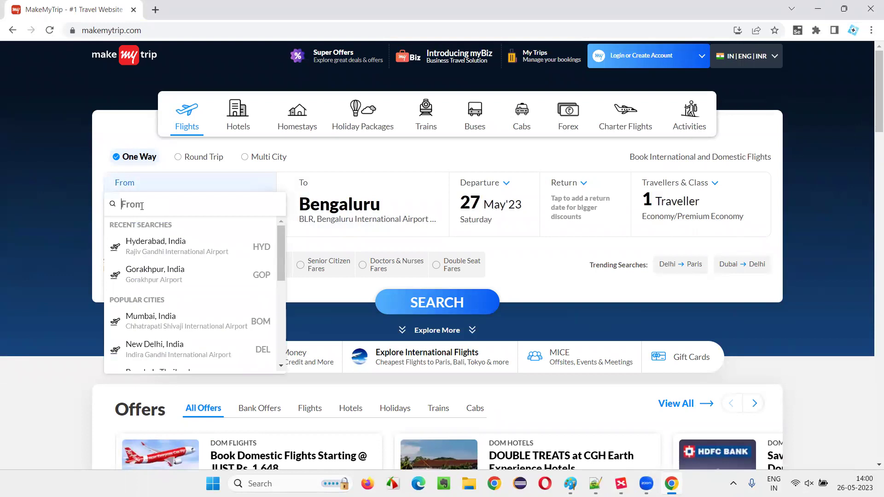
pyautogui.click(48, 223)
pyautogui.rightClick(157, 211)
pyautogui.click(43, 217)
pyautogui.click(43, 216)
pyautogui.rightClick(166, 211)
pyautogui.click(20, 262)
pyautogui.click(20, 262)
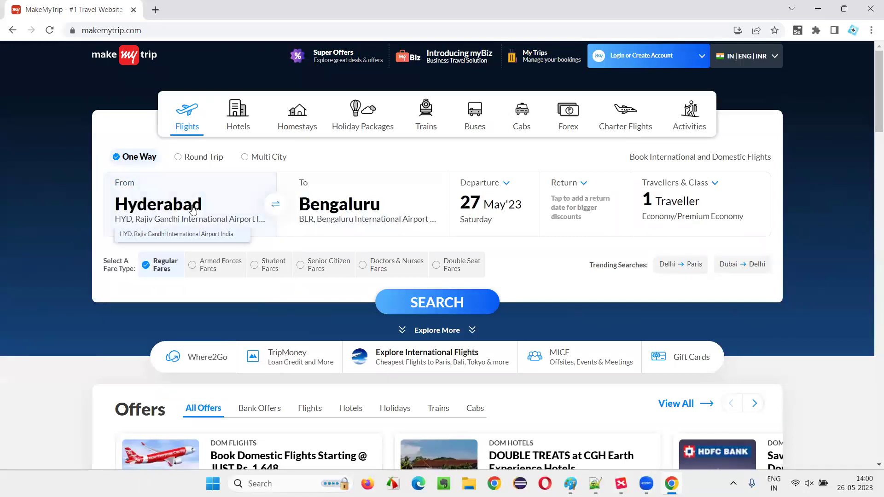
pyautogui.rightClick(149, 210)
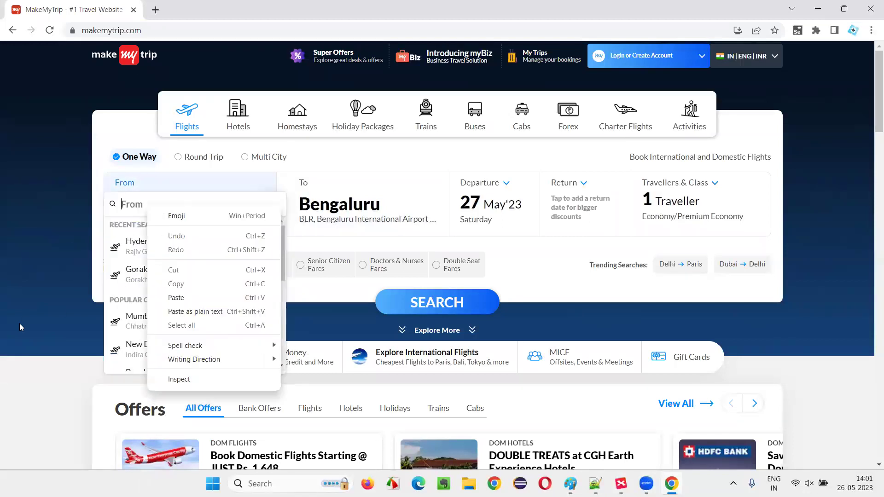
pyautogui.click(25, 258)
pyautogui.click(26, 258)
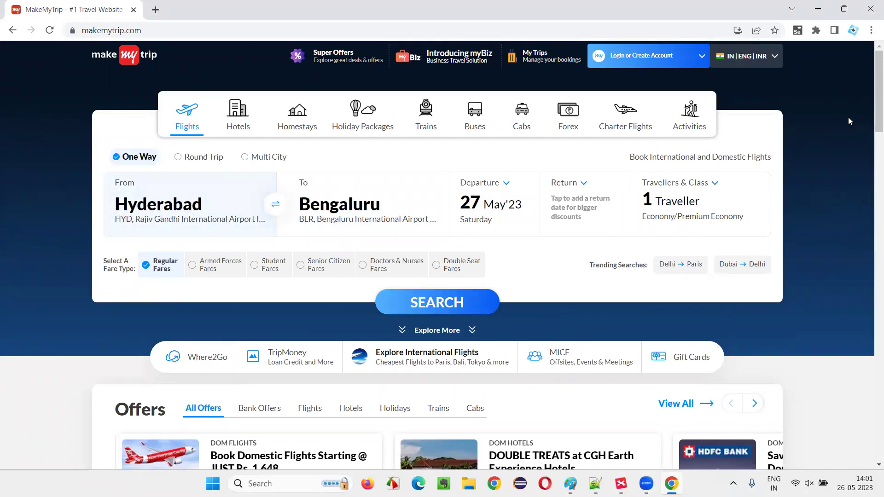
pyautogui.click(159, 208)
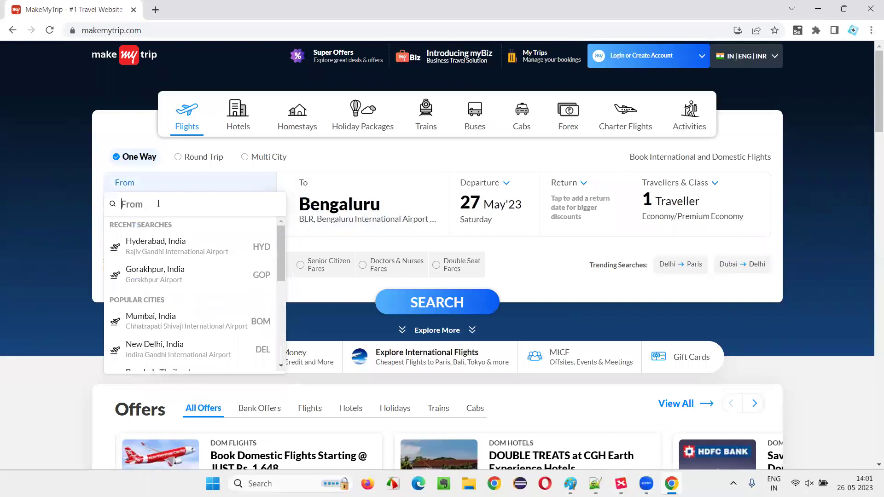
pyautogui.click(38, 217)
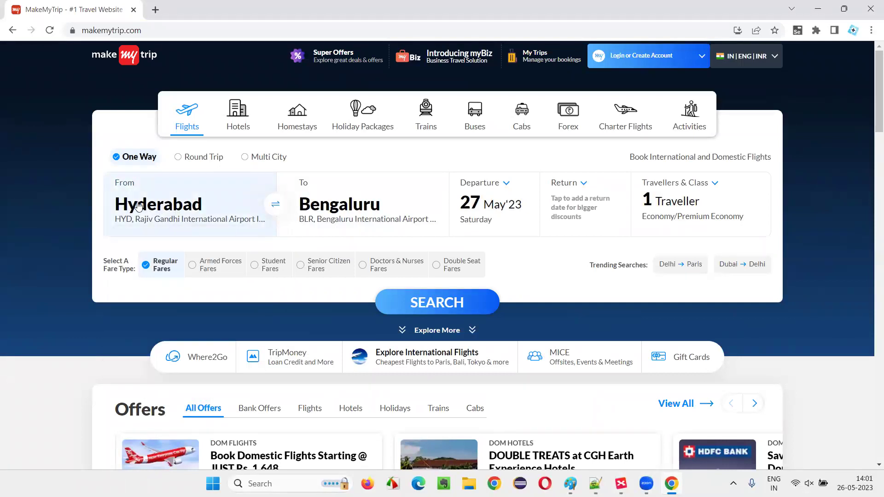
pyautogui.click(149, 208)
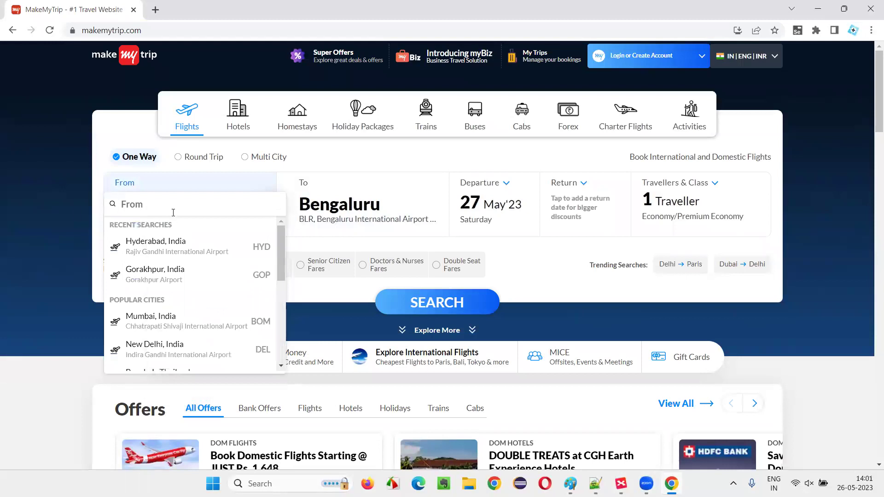
pyautogui.click(1, 223)
pyautogui.rightClick(166, 205)
pyautogui.press('Escape')
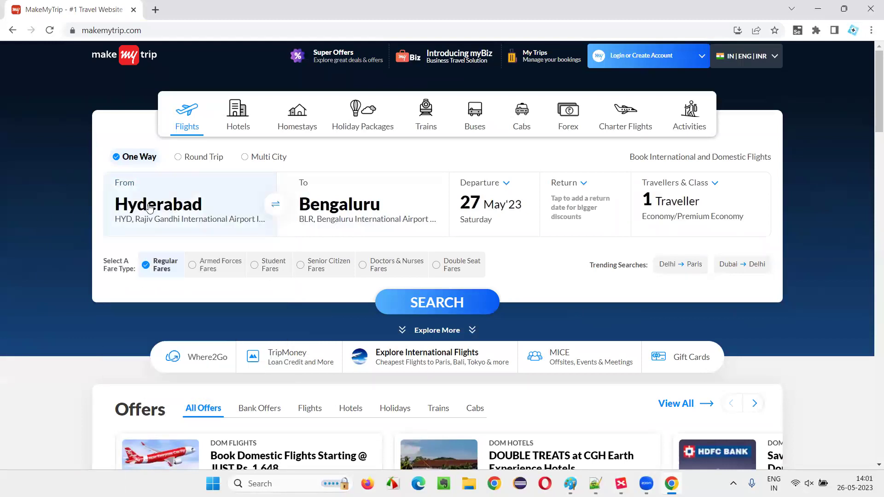
# Open the developer tools and inspect the input element of the From city field
pyautogui.rightClick(45, 290)
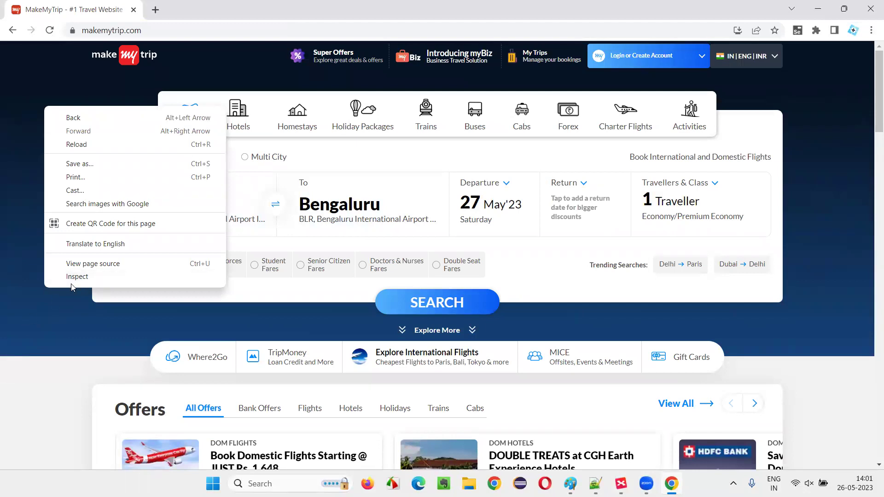
pyautogui.rightClick(12, 319)
pyautogui.click(38, 310)
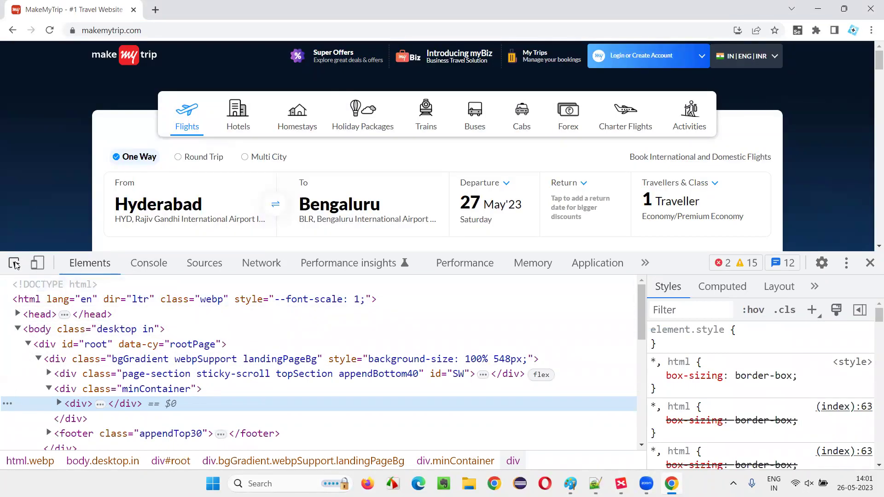
pyautogui.scroll(-1, 114, 170)
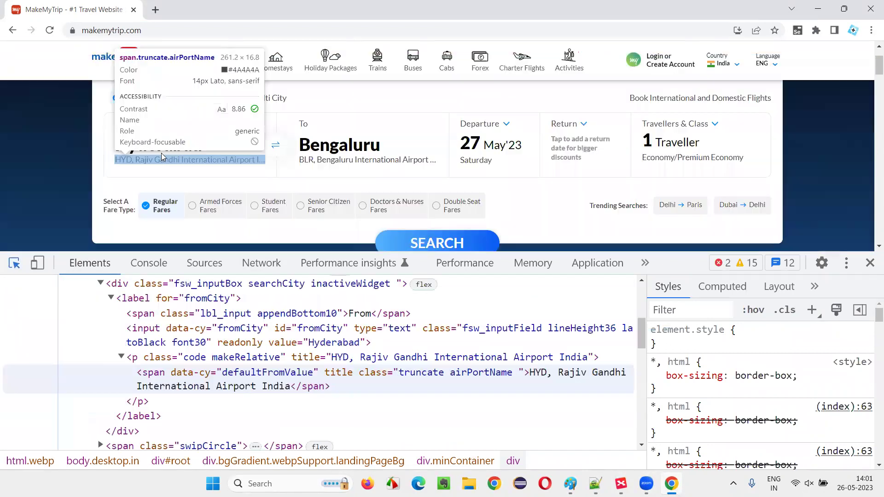
pyautogui.click(183, 147)
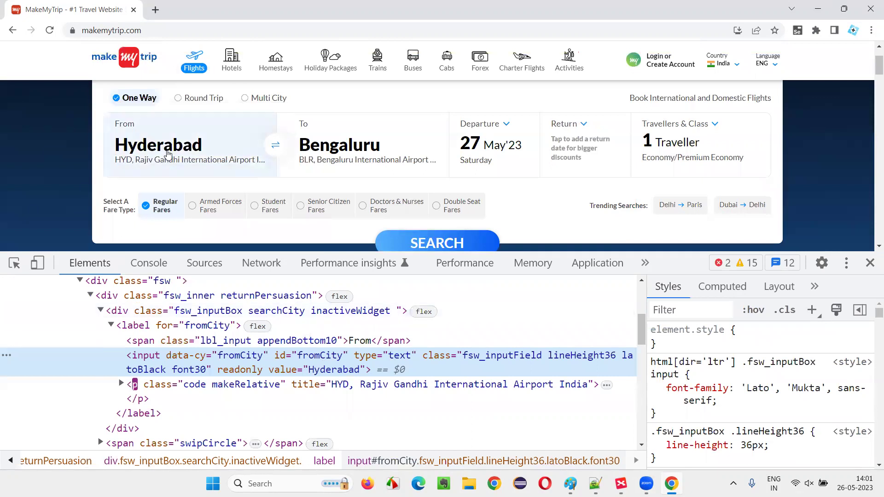
pyautogui.click(254, 160)
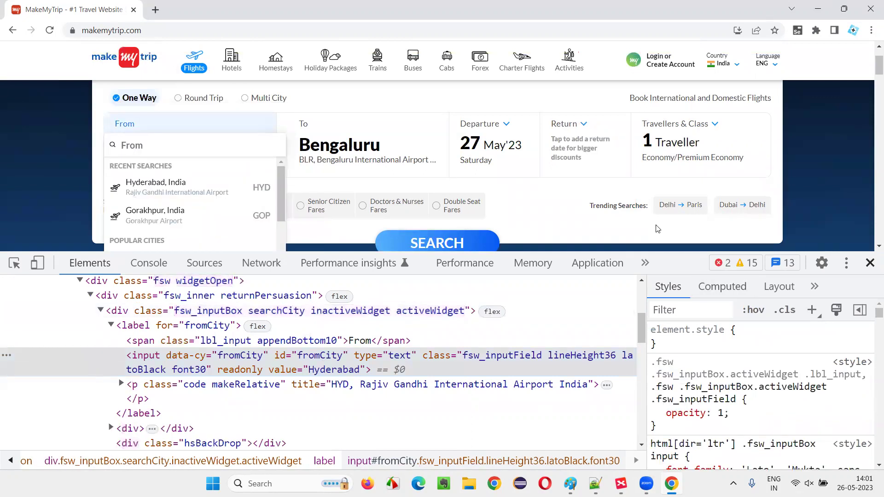
pyautogui.click(147, 148)
pyautogui.click(154, 147)
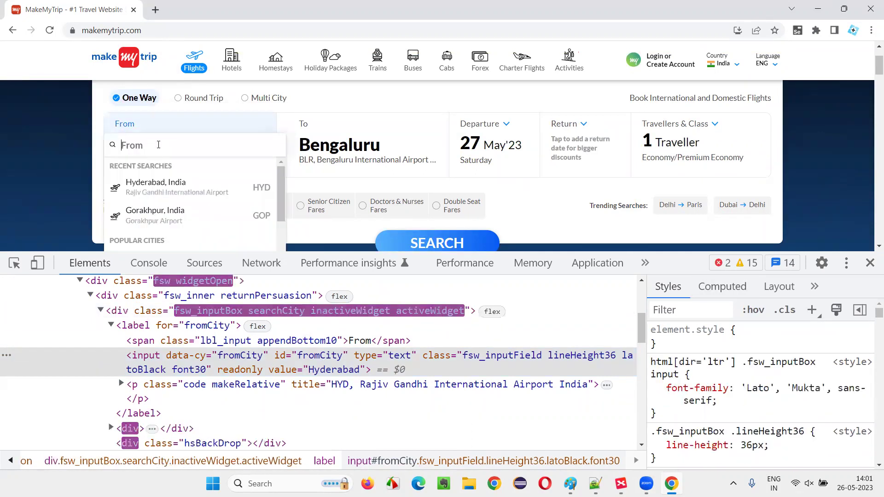
pyautogui.click(13, 187)
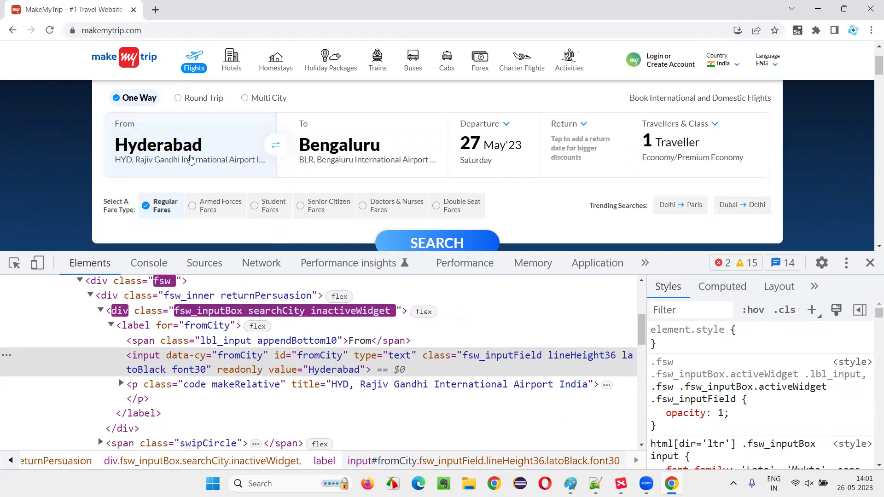
# Search the departure city suggestions for bali
pyautogui.click(153, 151)
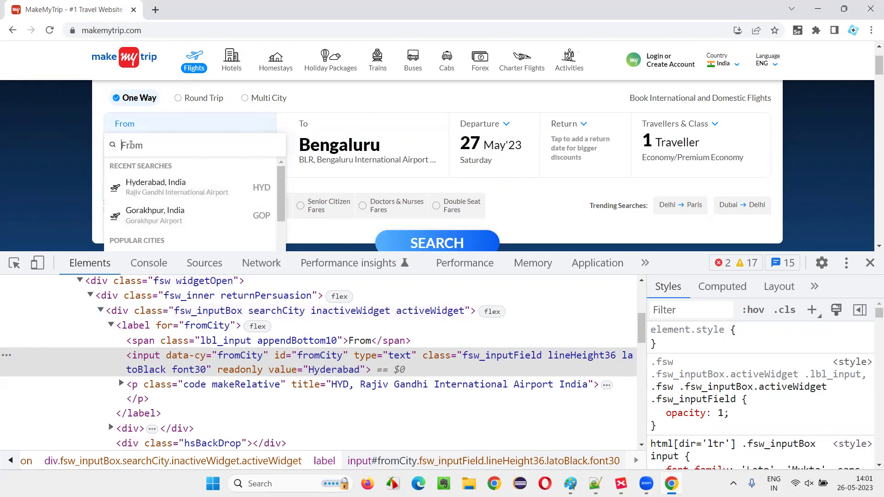
pyautogui.moveTo(281, 176)
pyautogui.mouseDown()
pyautogui.moveTo(284, 242)
pyautogui.moveTo(279, 168)
pyautogui.mouseUp()
pyautogui.write('bali')
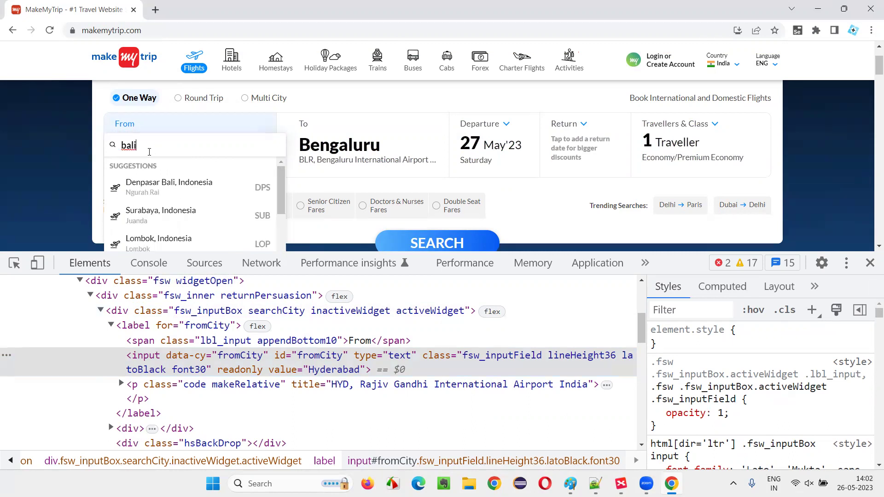
# Replace the departure city search text with hyderaba and select Hyderabad, India (HYD)
pyautogui.doubleClick(124, 145)
pyautogui.click(143, 143)
pyautogui.moveTo(121, 146); pyautogui.dragTo(138, 144)
pyautogui.press('BackSpace')
pyautogui.write('h')
pyautogui.write('yderbad')
pyautogui.press('BackSpace')
pyautogui.press('BackSpace')
pyautogui.press('BackSpace')
pyautogui.press('BackSpace')
pyautogui.write('ra')
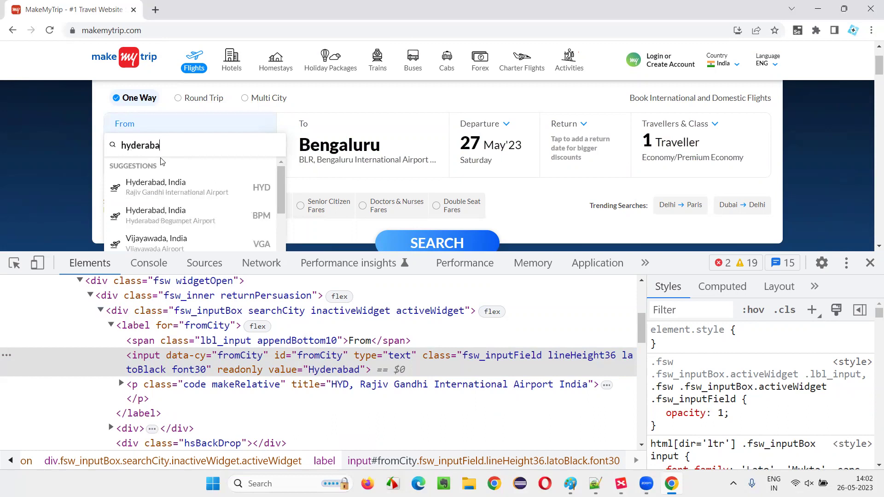
pyautogui.click(184, 186)
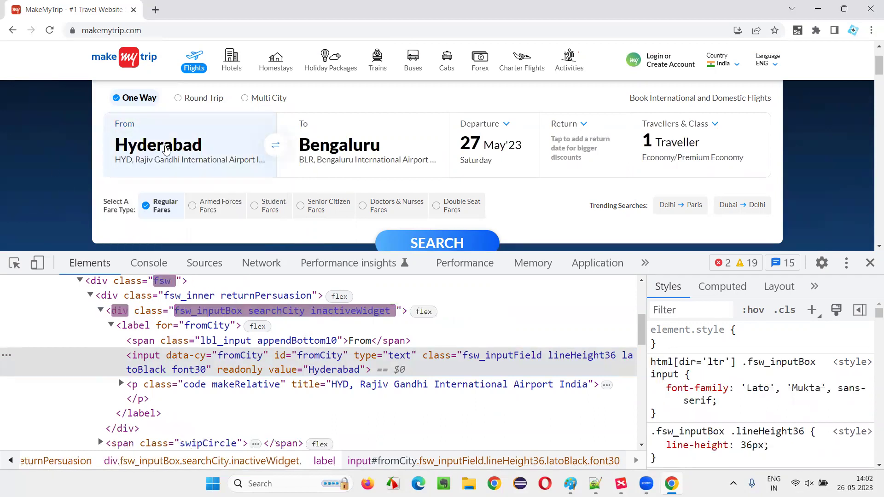
# Reopen the From field, enter bali and look through the suggested airports
pyautogui.click(152, 154)
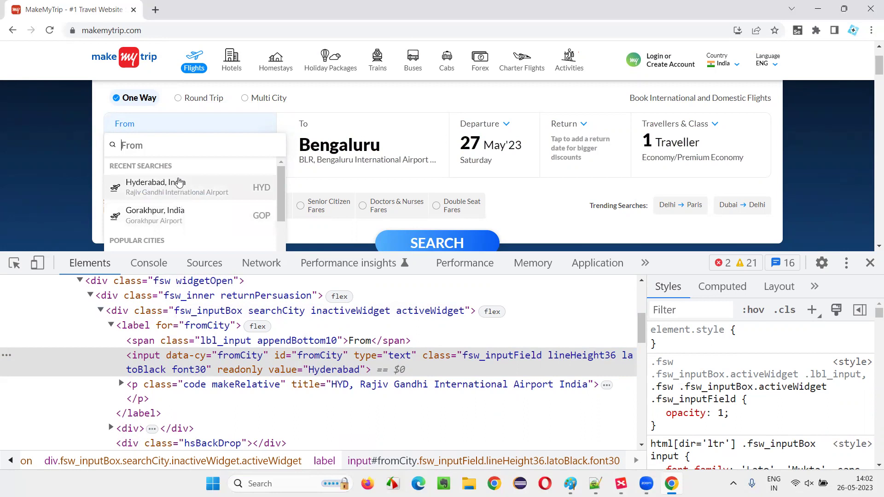
pyautogui.write('bali')
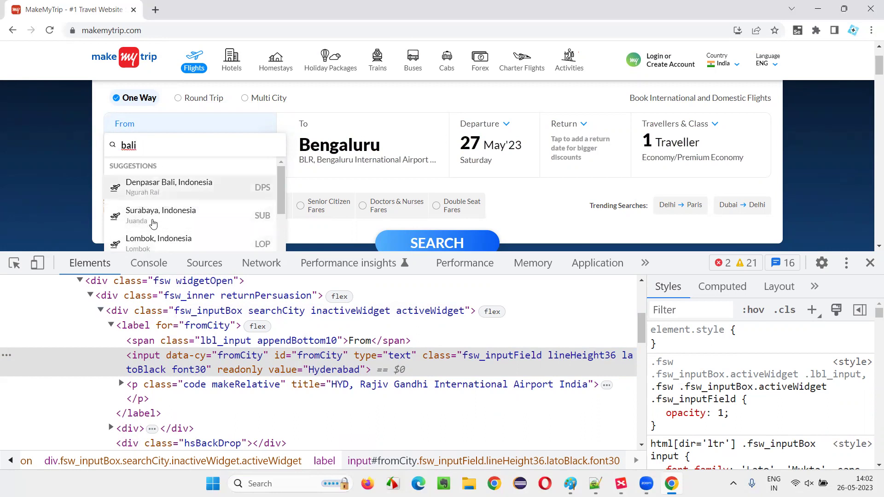
pyautogui.doubleClick(124, 144)
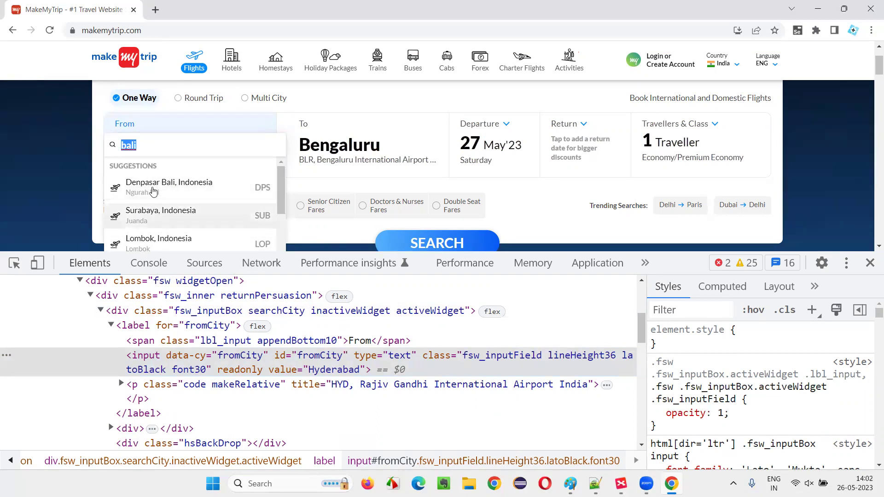
pyautogui.scroll(-1, 154, 226)
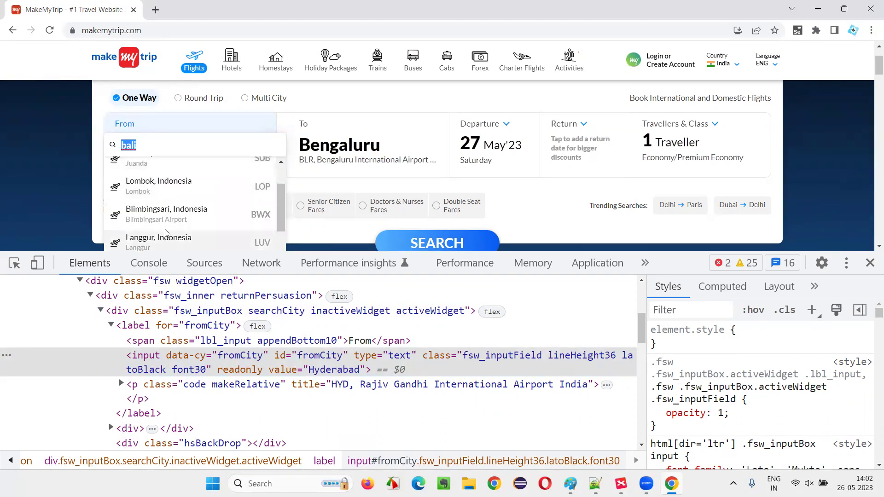
pyautogui.scroll(1, 152, 217)
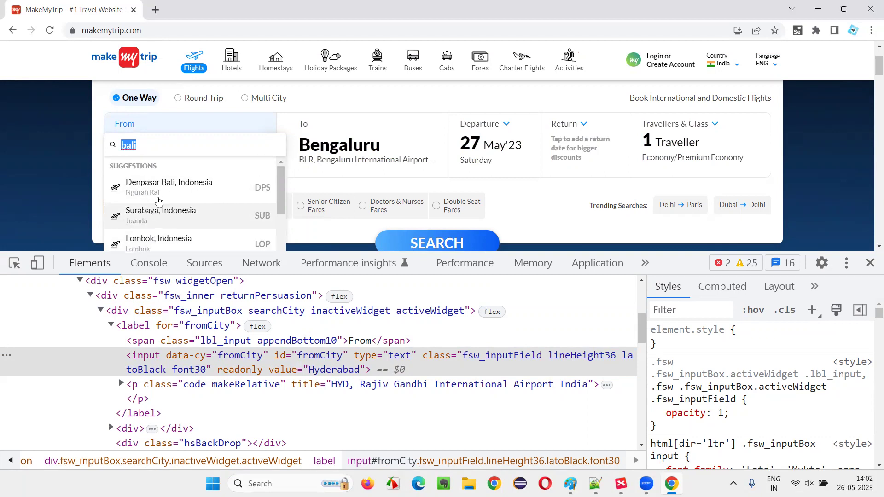
pyautogui.scroll(-1, 157, 197)
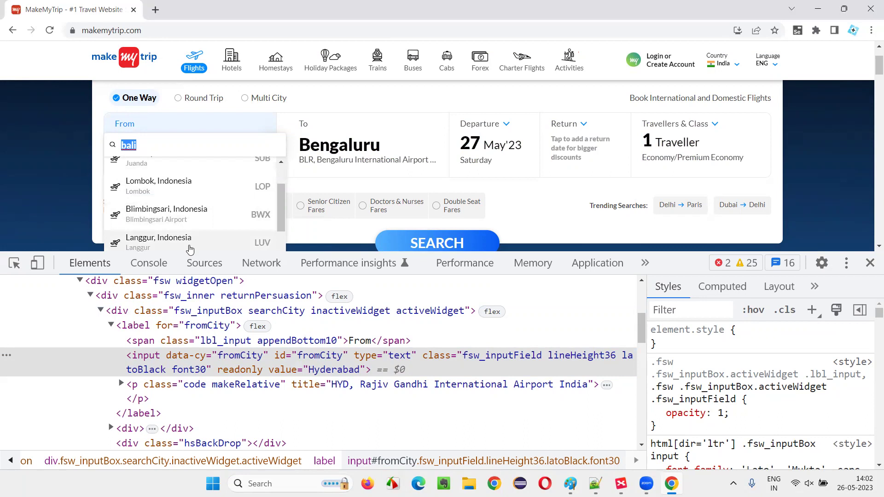
pyautogui.scroll(1, 153, 207)
pyautogui.click(146, 144)
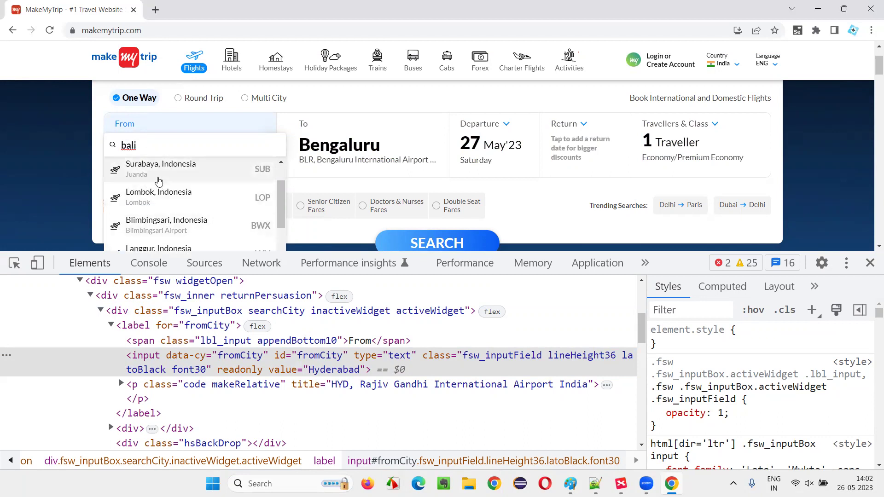
# Step through the bali suggestions and select Langgur, Indonesia as the departure city
pyautogui.hotkey('ctrl', 'a')
pyautogui.write('Lombok')
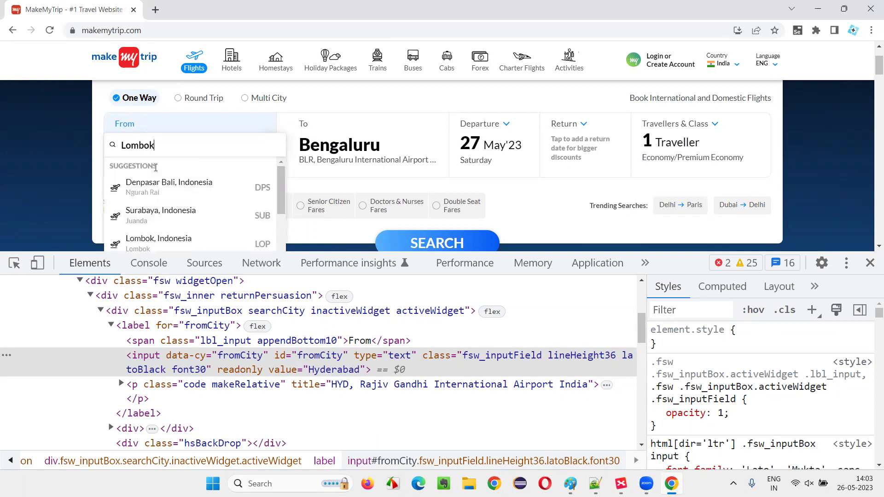
pyautogui.hotkey('ctrl', 'a')
pyautogui.write('Denpasar Bali')
pyautogui.press('Down')
pyautogui.press('Down')
pyautogui.press('Down')
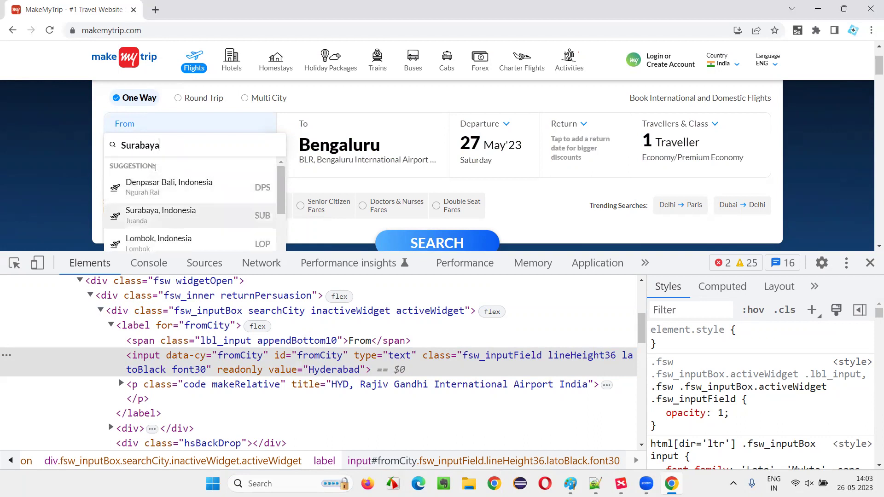
pyautogui.press('Down')
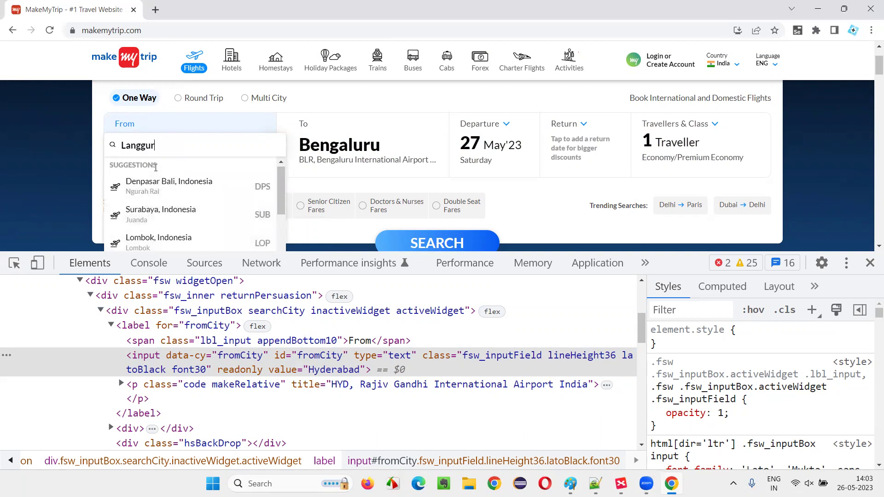
pyautogui.press('Return')
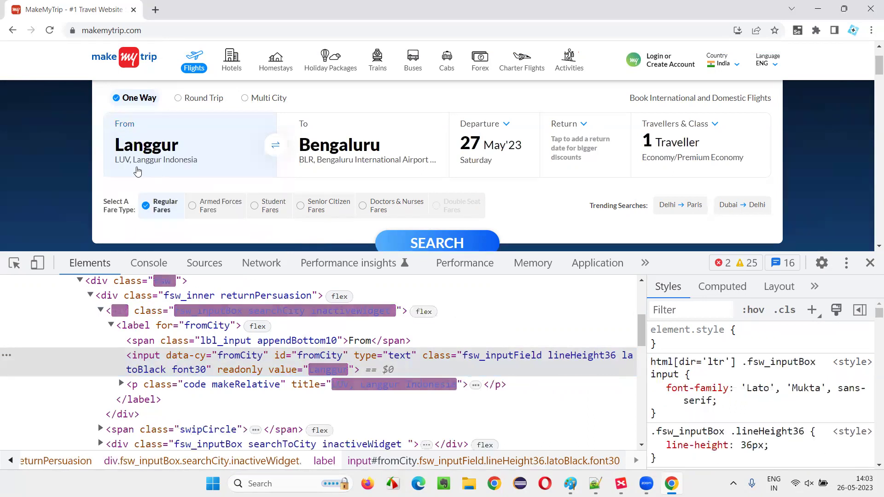
# Search the departure city suggestions for bali again and examine the whole list of suggested airports
pyautogui.click(177, 148)
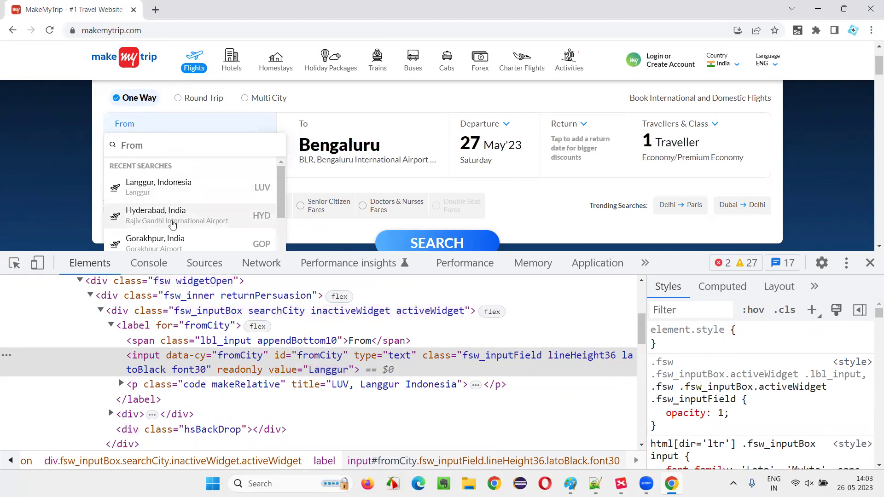
pyautogui.write('bali')
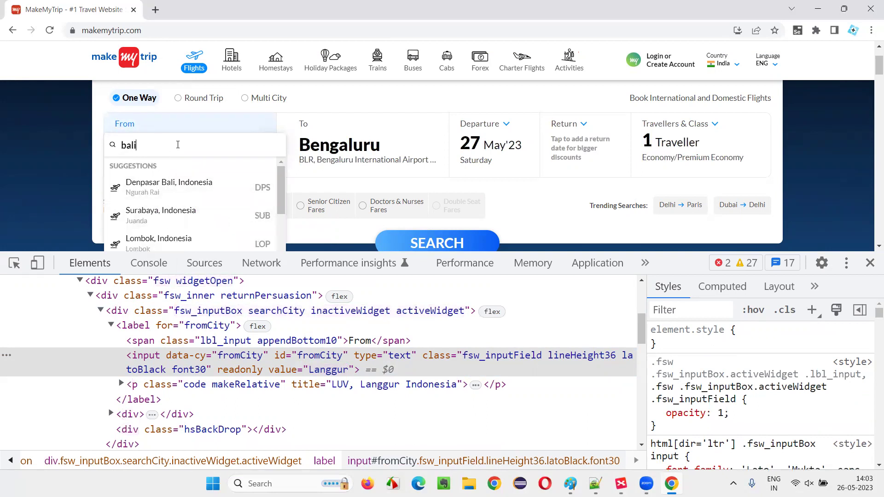
pyautogui.scroll(-1, 138, 193)
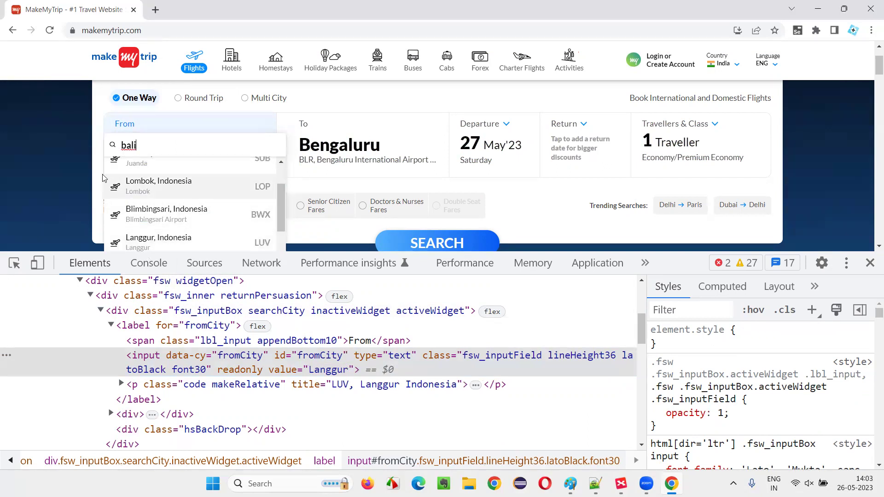
pyautogui.scroll(1, 104, 178)
pyautogui.moveTo(165, 143); pyautogui.dragTo(118, 144)
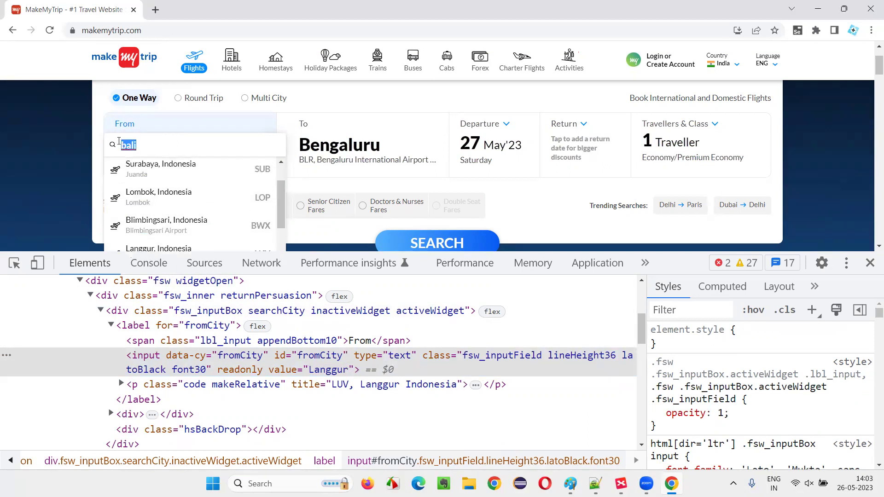
pyautogui.click(162, 145)
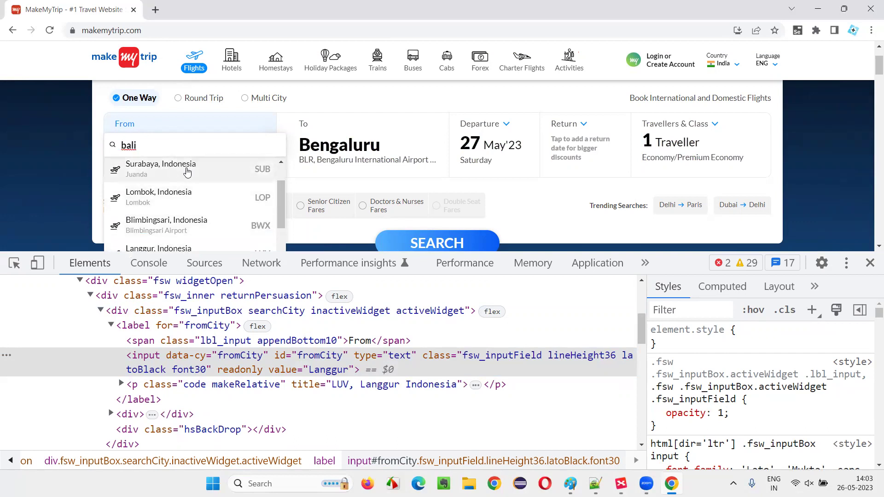
pyautogui.scroll(2, 158, 172)
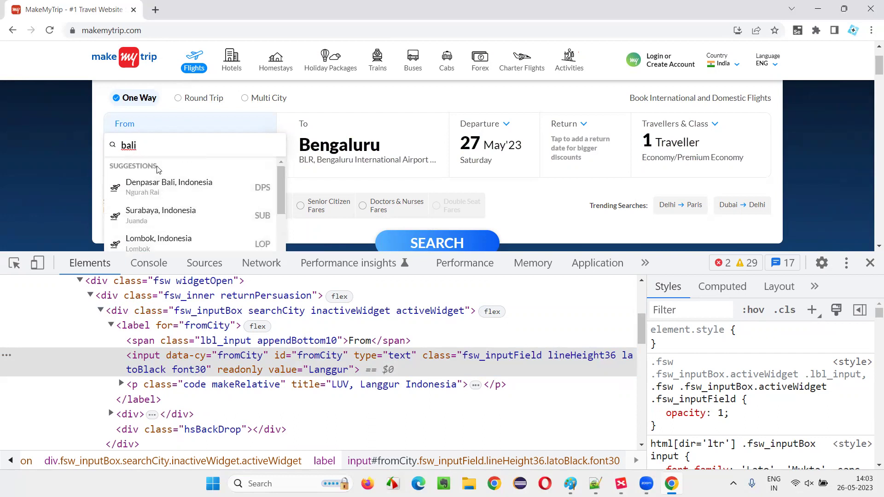
pyautogui.scroll(-2, 194, 186)
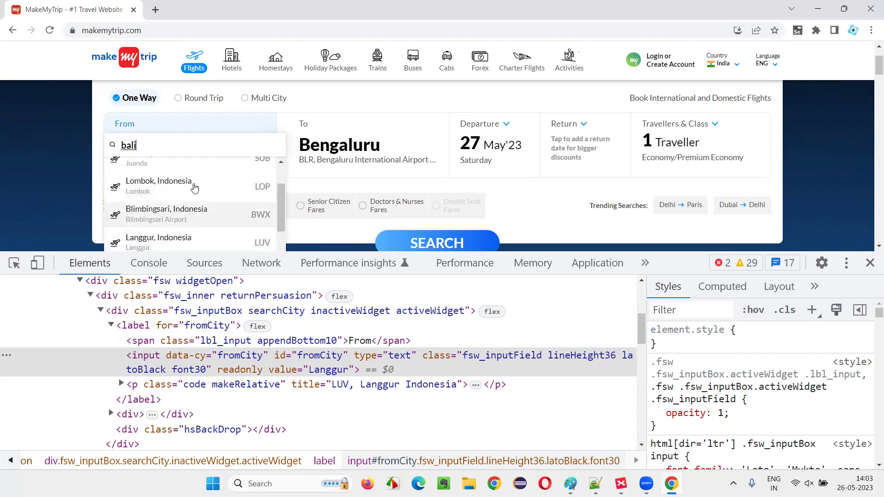
pyautogui.scroll(1, 195, 187)
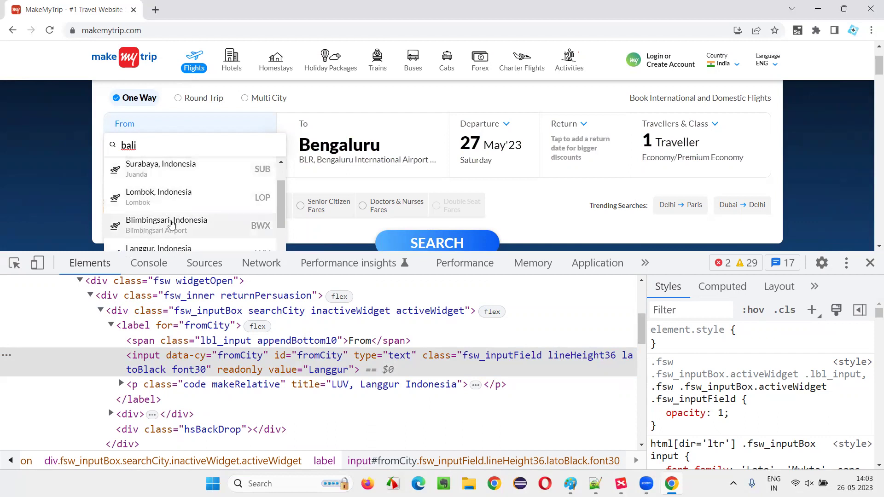
pyautogui.scroll(-1, 152, 211)
pyautogui.scroll(2, 156, 193)
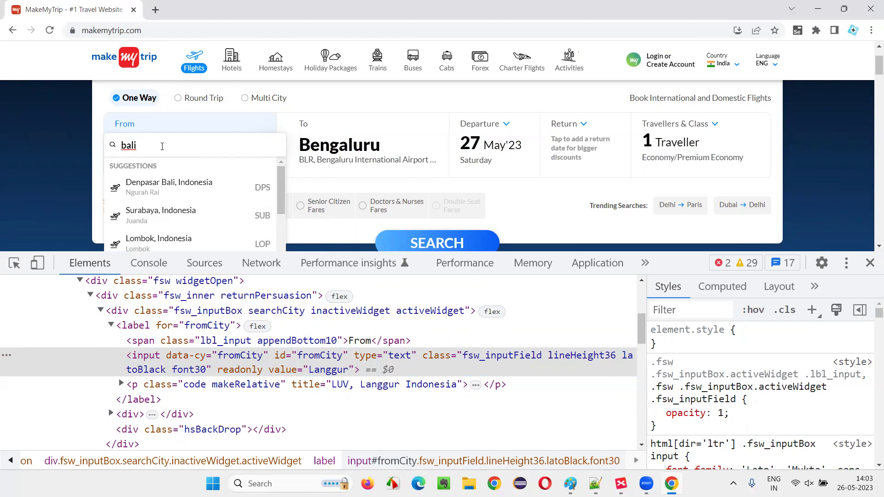
# Move down through the bali suggestions one by one to Langgur, Indonesia and select it as the departure city
pyautogui.press('Down')
pyautogui.press('Down')
pyautogui.press('Down')
pyautogui.press('Down')
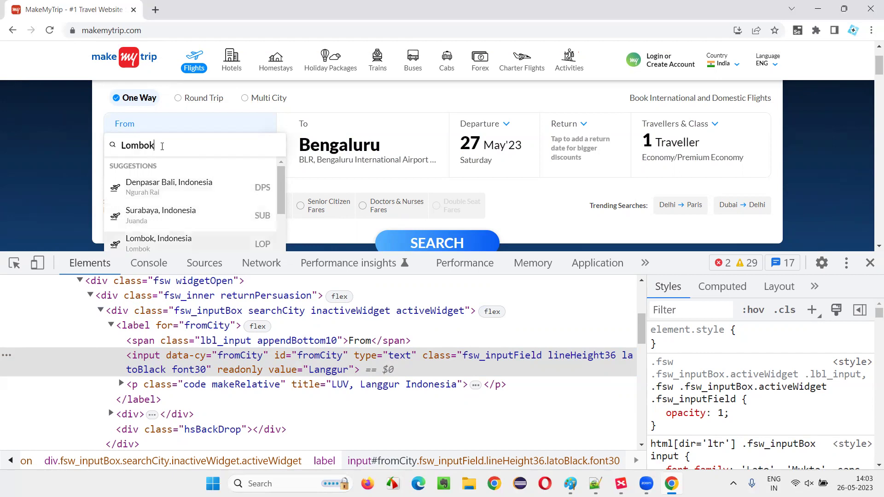
pyautogui.press('Down')
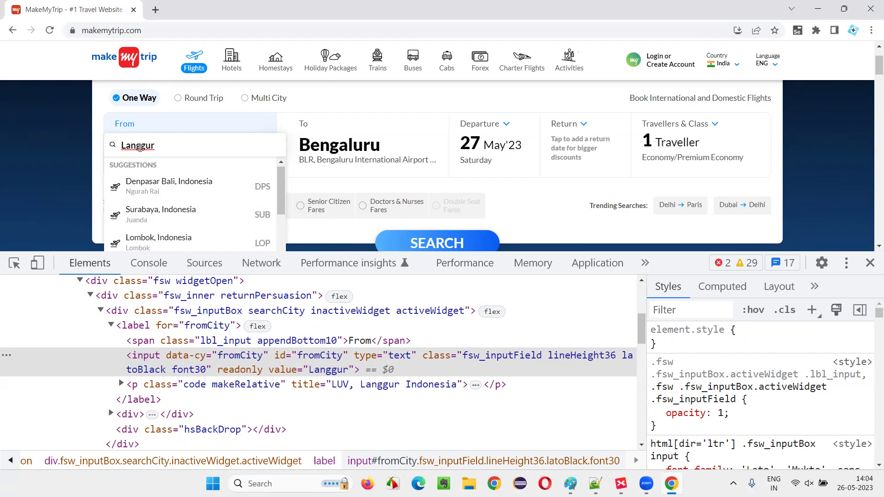
pyautogui.press('Return')
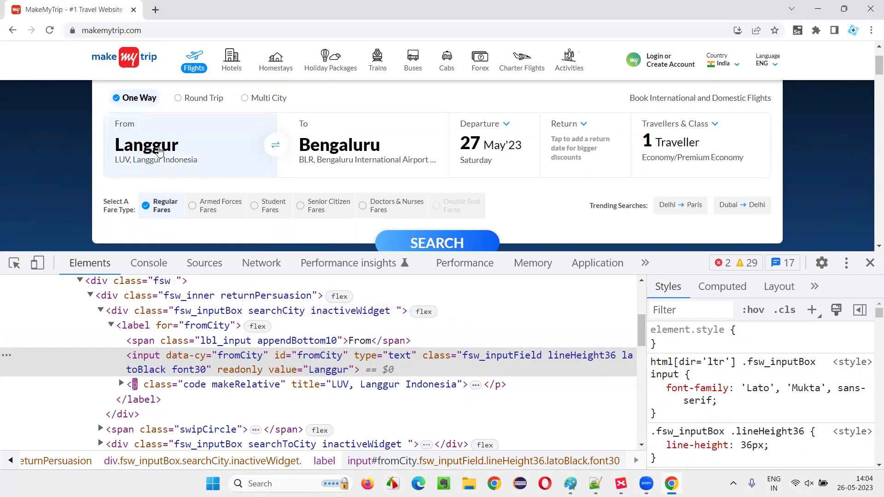
# Close the developer tools, switch to the XMind mind map and select the Handling Notification dialogs topic
pyautogui.click(870, 263)
pyautogui.click(620, 483)
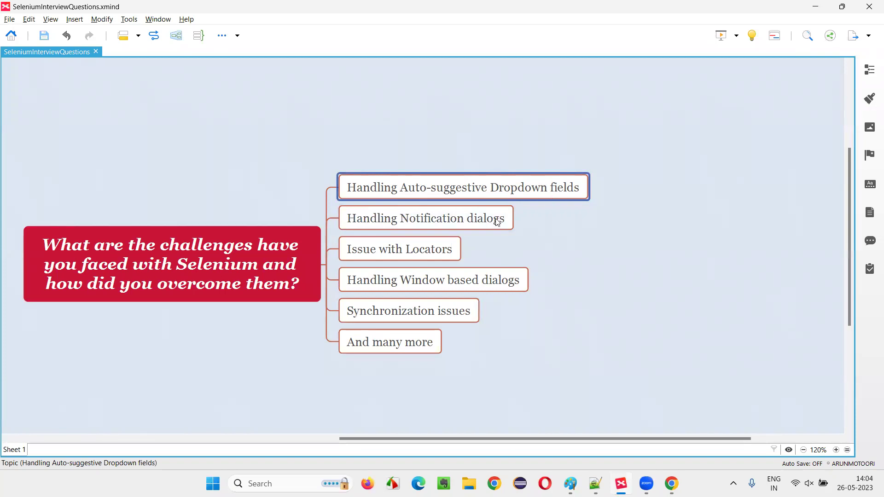
pyautogui.press('Down')
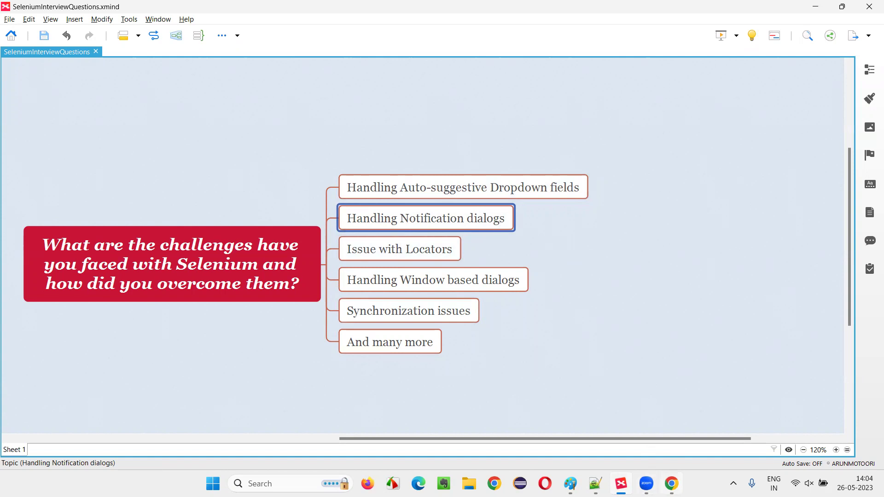
# Switch to Chrome, open the copied MakeMyTrip address in a new incognito window and dismiss the login dialog
pyautogui.click(666, 479)
pyautogui.click(101, 33)
pyautogui.hotkey('ctrl', 'c')
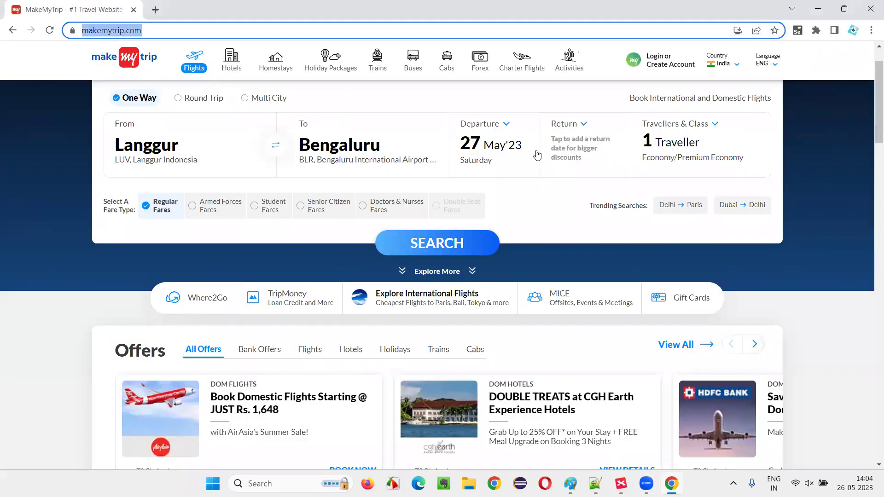
pyautogui.click(871, 30)
pyautogui.click(781, 75)
pyautogui.hotkey('ctrl', 'v')
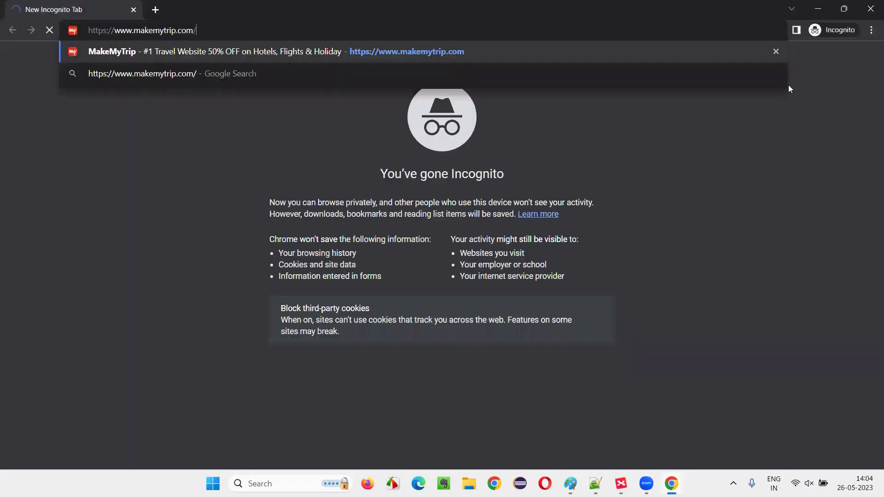
pyautogui.press('Return')
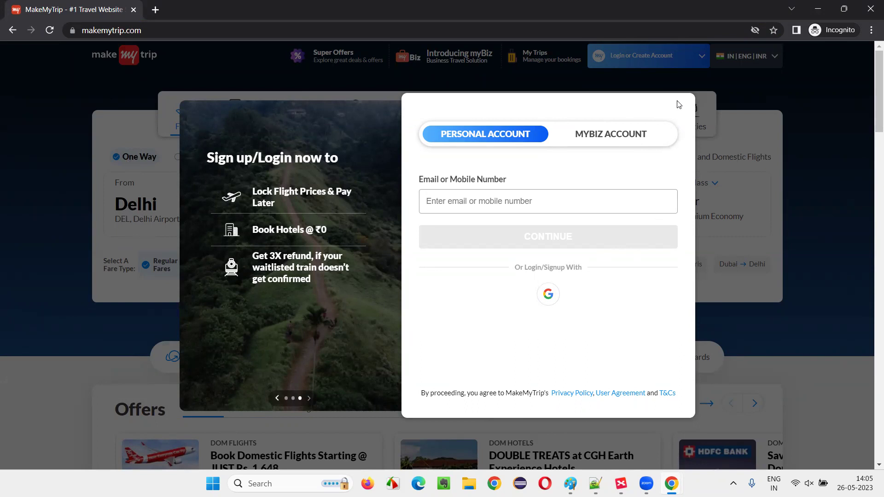
pyautogui.click(123, 58)
pyautogui.click(123, 59)
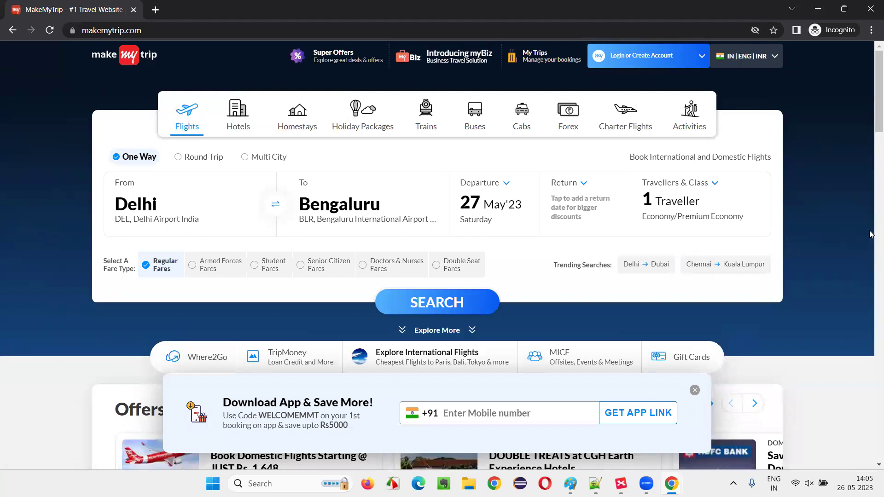
# Go back to the blank incognito page and load makemytrip.com again from there
pyautogui.click(13, 31)
pyautogui.click(97, 31)
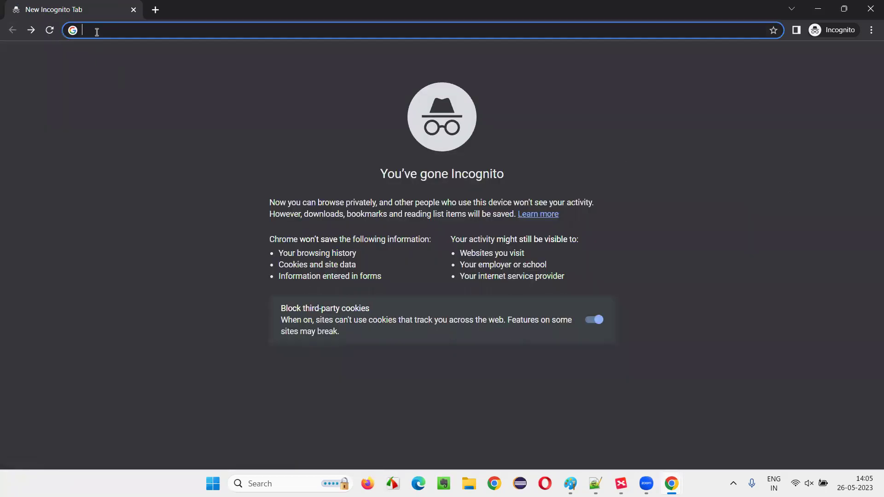
pyautogui.write('mak')
pyautogui.press('Return')
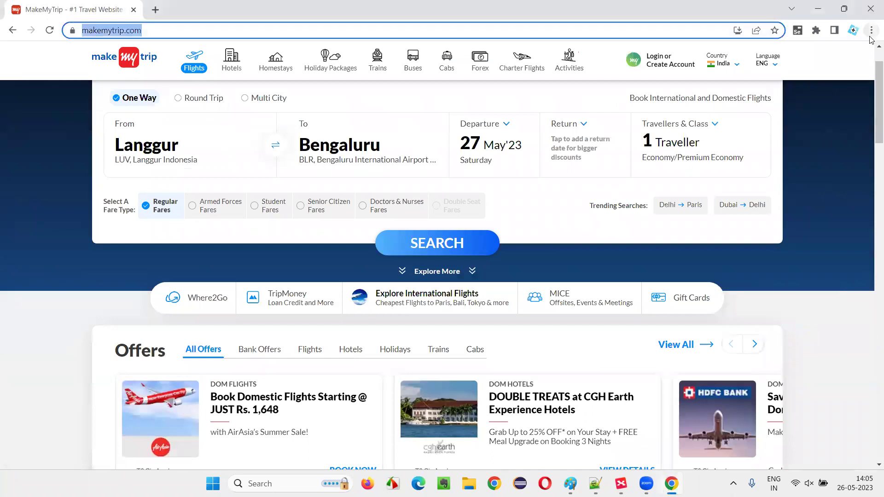
# Open a fresh incognito window from the regular browser window, load makemytrip.com and dismiss the overlay on the homepage
pyautogui.click(871, 30)
pyautogui.click(823, 69)
pyautogui.write('mak')
pyautogui.press('Return')
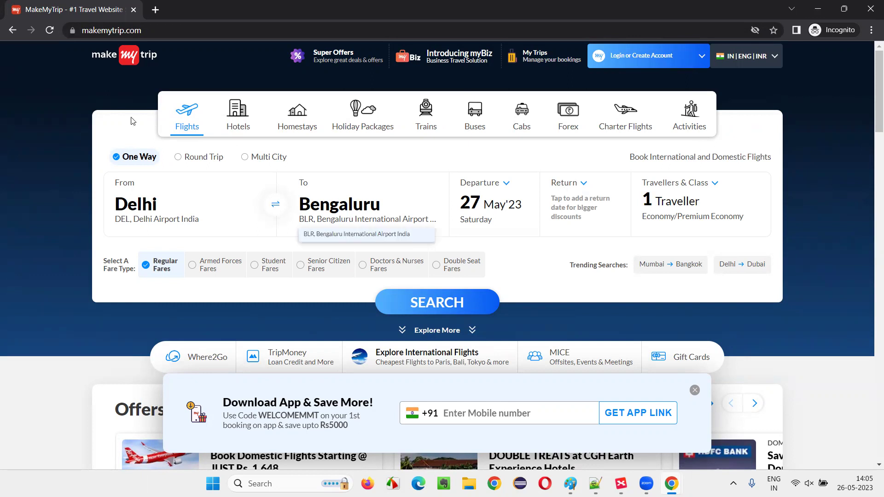
pyautogui.click(117, 60)
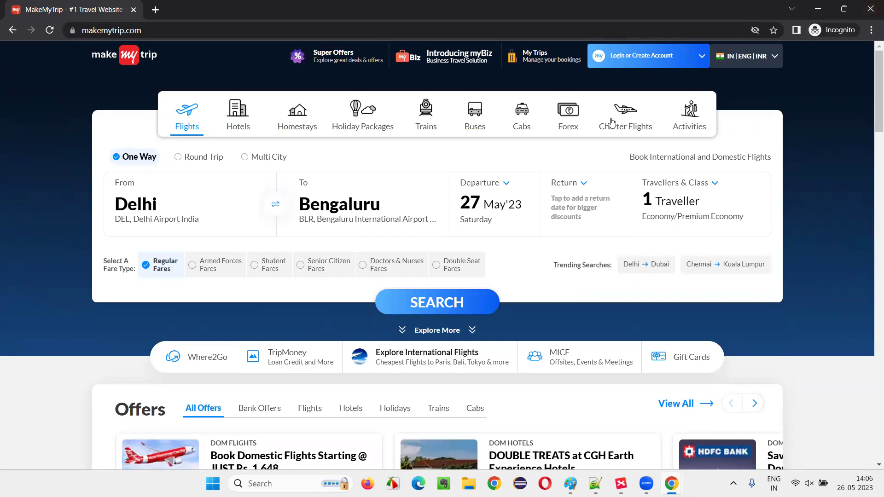
# Return to the XMind mind map and select the Issue with Locators topic
pyautogui.click(166, 207)
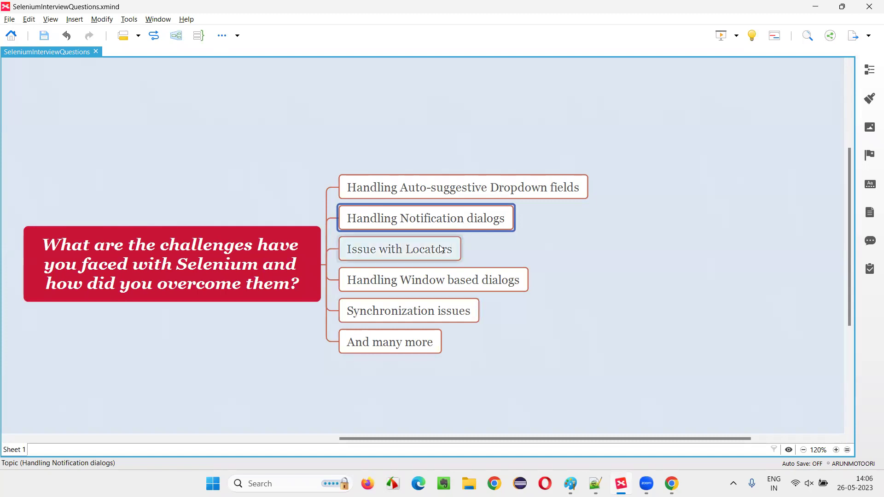
pyautogui.click(454, 247)
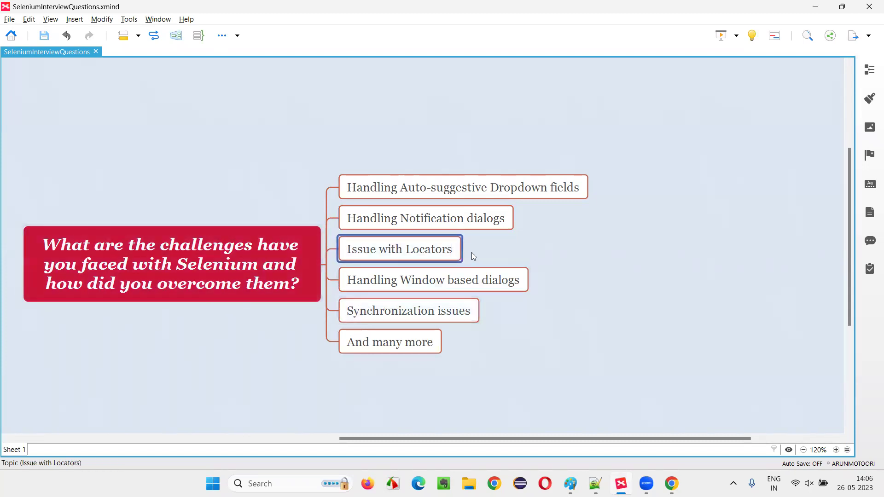